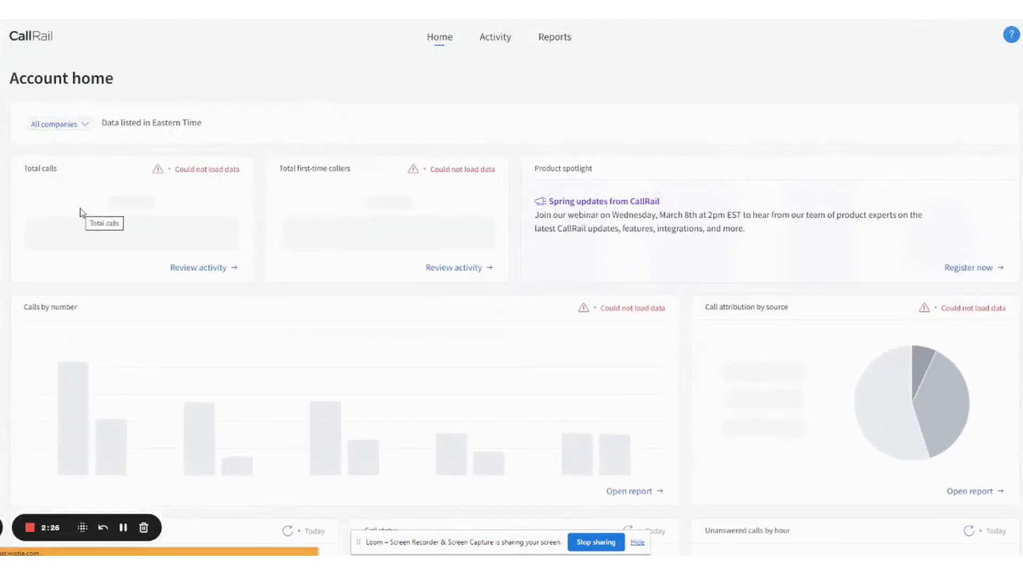
- Filter the dashboard to Austin and review its cards: 5 total calls, 3 first-time callers
{"action": "left_click", "coordinate": [84, 124]}
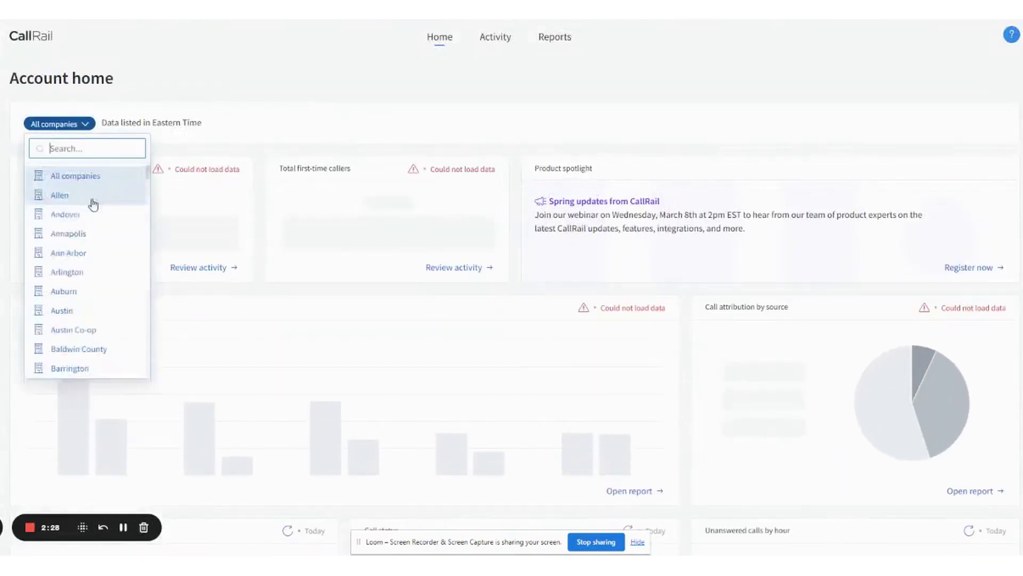
{"action": "left_click", "coordinate": [86, 310]}
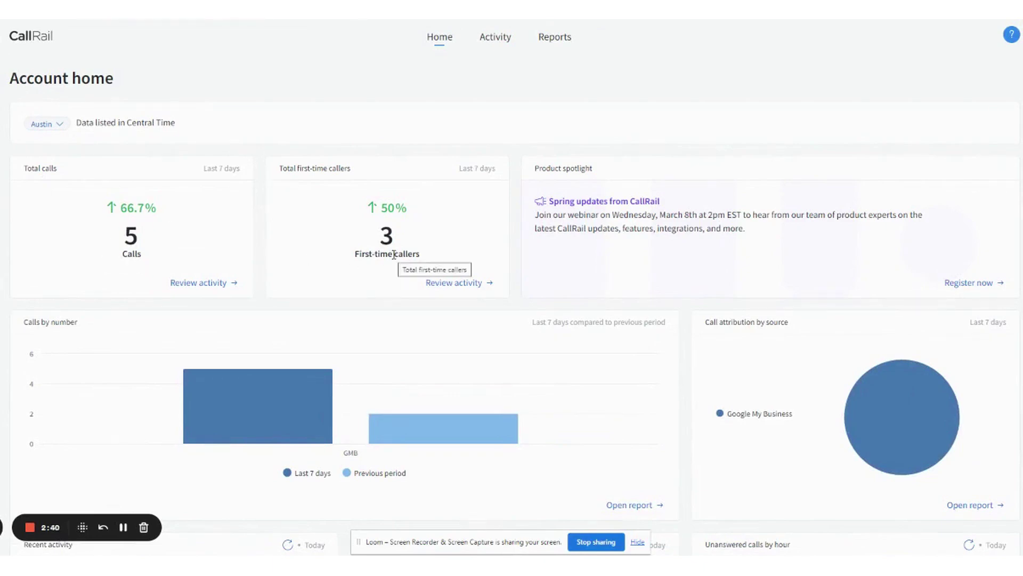
{"action": "scroll", "coordinate": [695, 384], "scroll_direction": "down", "scroll_amount": 2}
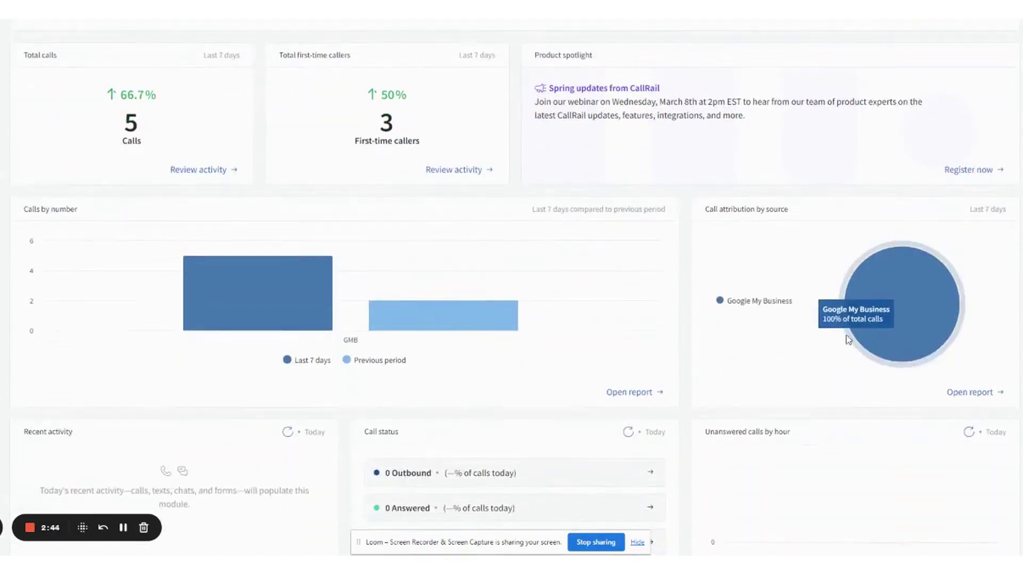
{"action": "scroll", "coordinate": [333, 328], "scroll_direction": "down", "scroll_amount": 2}
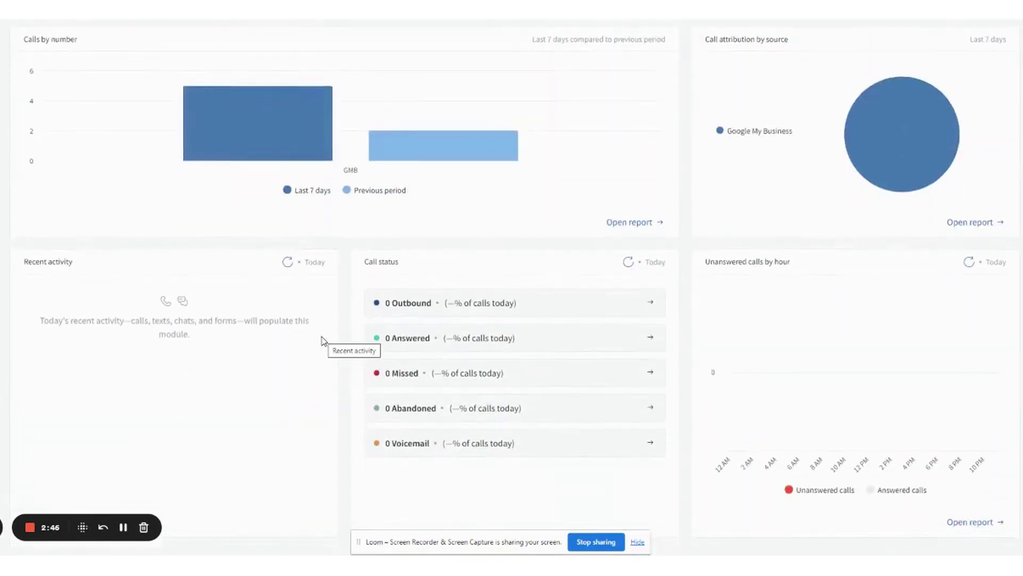
{"action": "scroll", "coordinate": [325, 339], "scroll_direction": "up", "scroll_amount": 5}
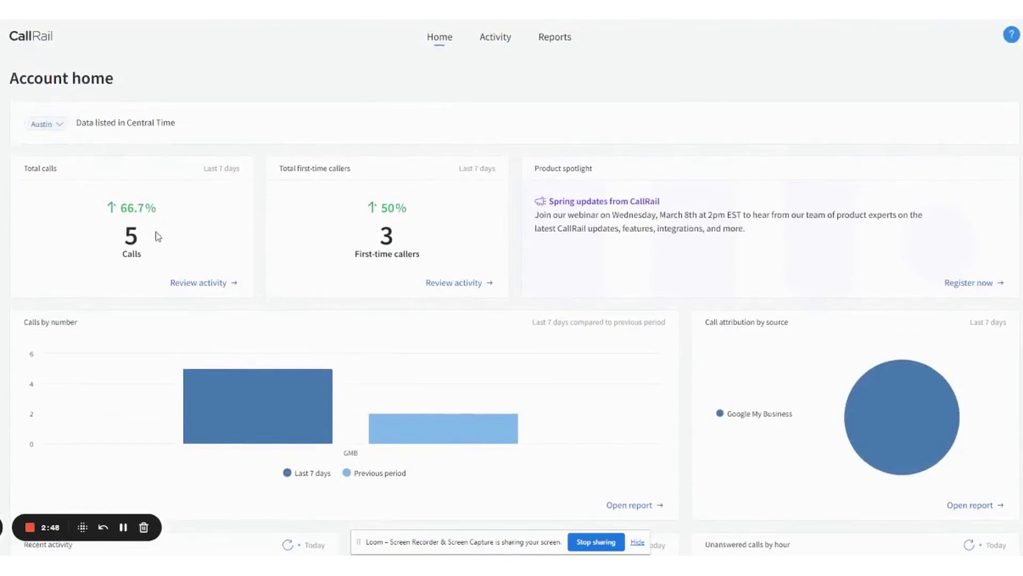
- Open the Austin call log and change its date range to Last 30 Days, showing 14 calls
{"action": "left_click", "coordinate": [200, 284]}
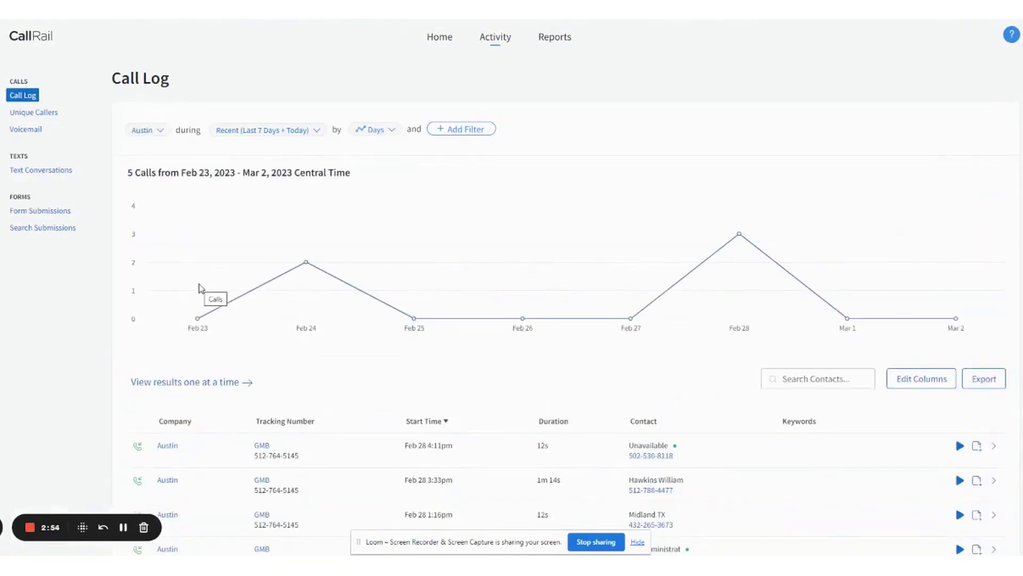
{"action": "left_click", "coordinate": [317, 131]}
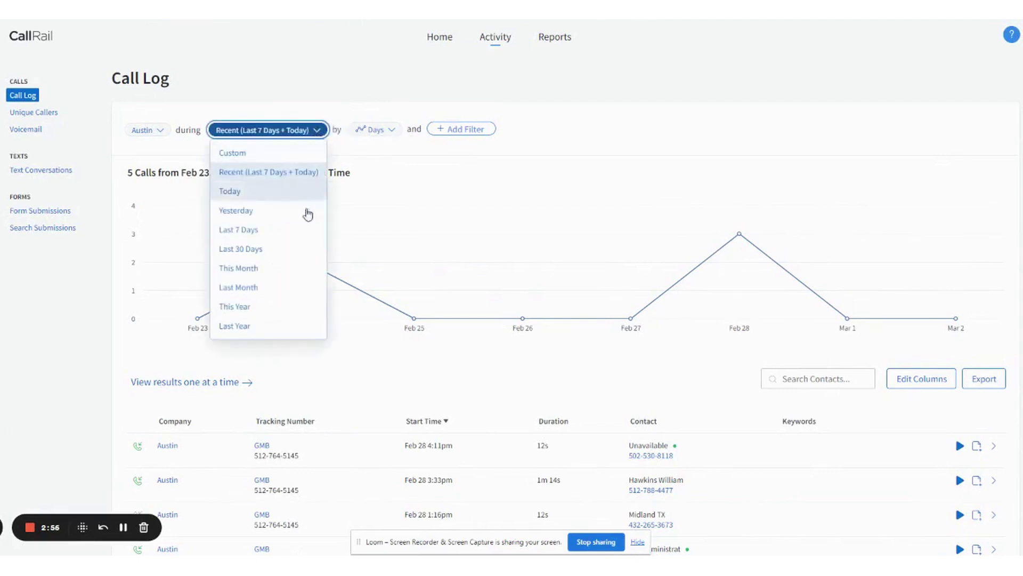
{"action": "left_click", "coordinate": [271, 249]}
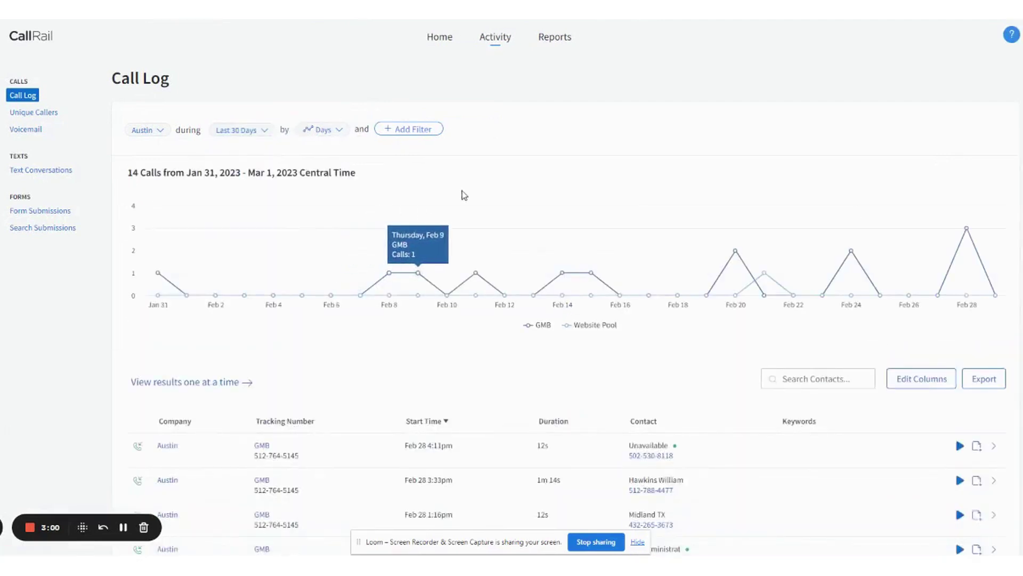
{"action": "scroll", "coordinate": [557, 204], "scroll_direction": "down", "scroll_amount": 5}
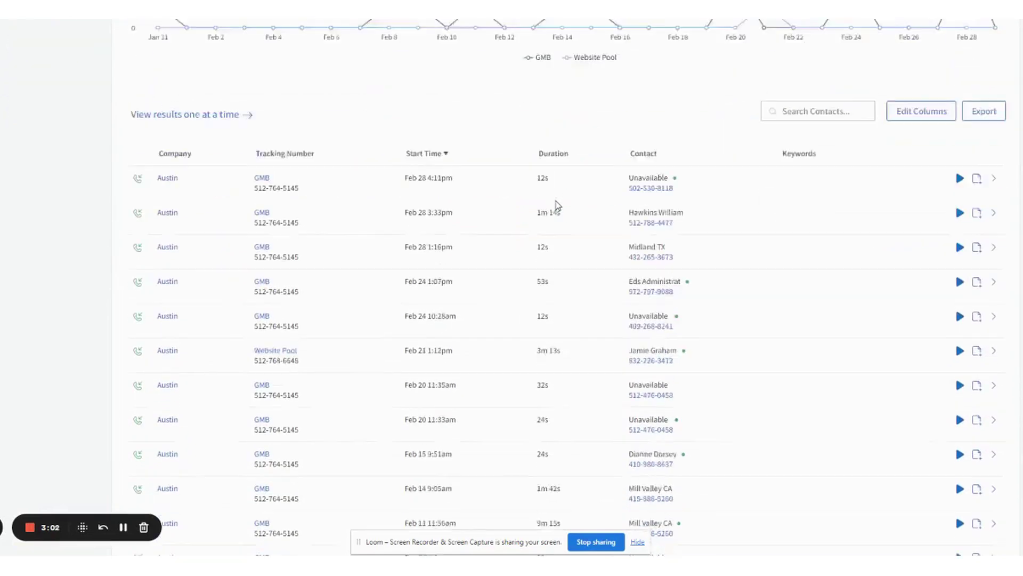
{"action": "scroll", "coordinate": [556, 203], "scroll_direction": "up", "scroll_amount": 4}
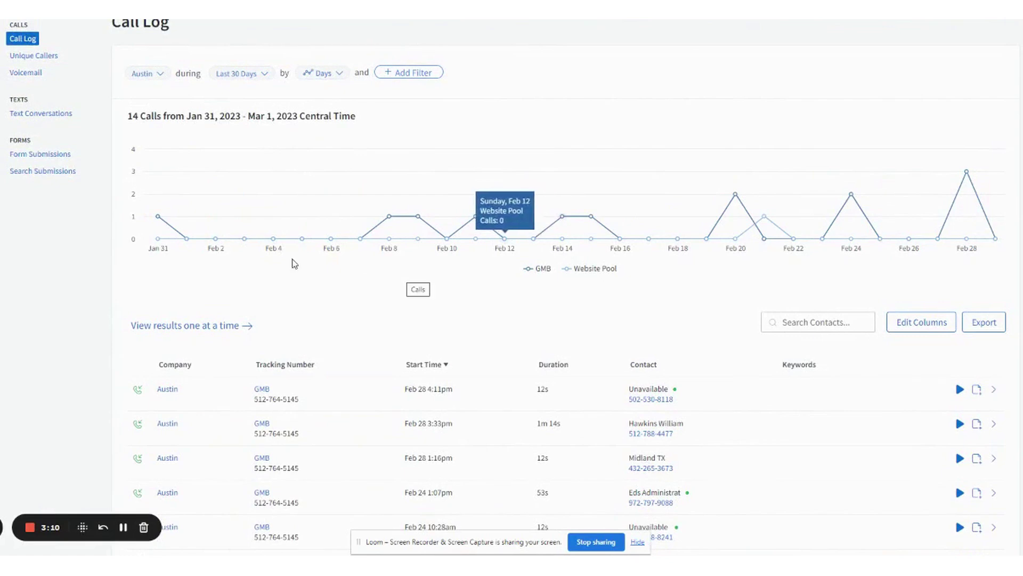
{"action": "scroll", "coordinate": [292, 250], "scroll_direction": "down", "scroll_amount": 4}
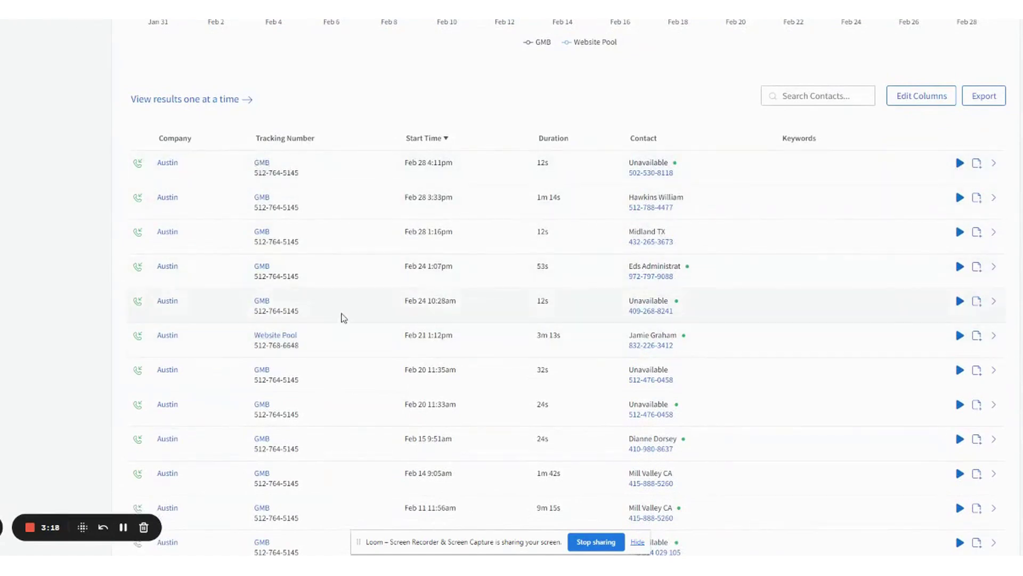
{"action": "scroll", "coordinate": [341, 319], "scroll_direction": "down", "scroll_amount": 3}
{"action": "scroll", "coordinate": [337, 328], "scroll_direction": "up", "scroll_amount": 5}
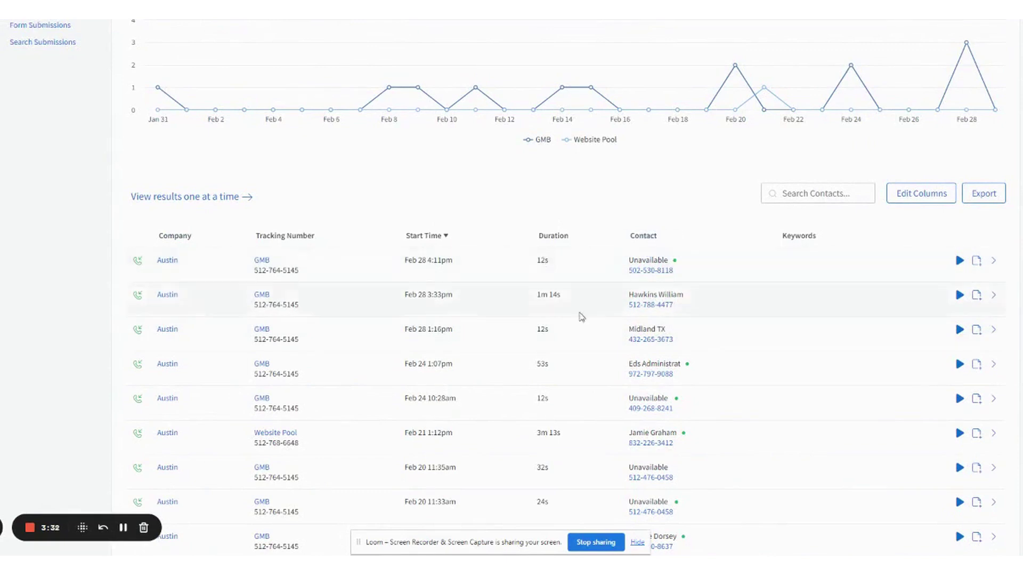
{"action": "scroll", "coordinate": [594, 366], "scroll_direction": "down", "scroll_amount": 4}
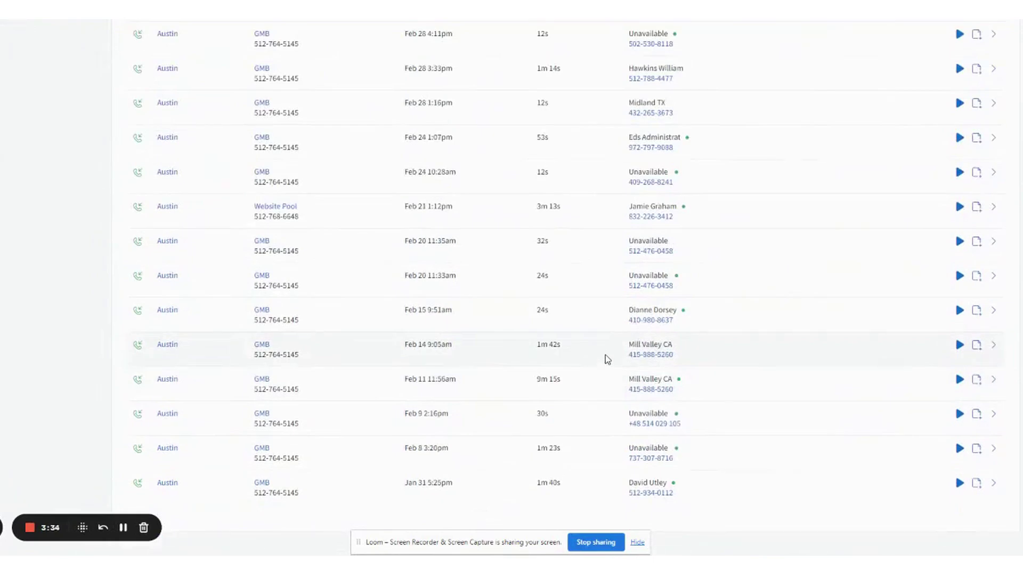
{"action": "scroll", "coordinate": [562, 434], "scroll_direction": "up", "scroll_amount": 7}
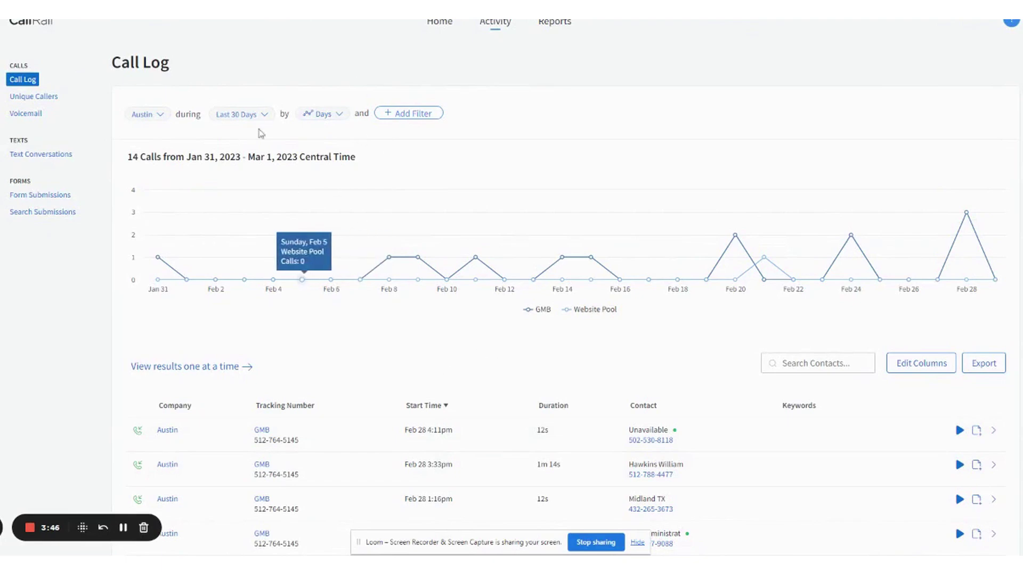
{"action": "scroll", "coordinate": [269, 420], "scroll_direction": "down", "scroll_amount": 3}
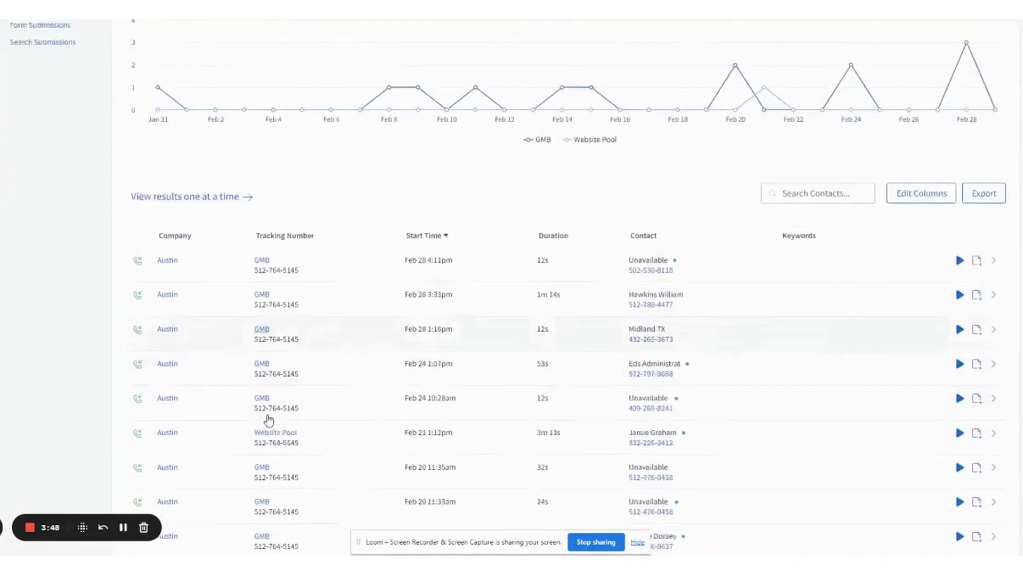
{"action": "scroll", "coordinate": [266, 415], "scroll_direction": "down", "scroll_amount": 4}
{"action": "scroll", "coordinate": [341, 416], "scroll_direction": "up", "scroll_amount": 7}
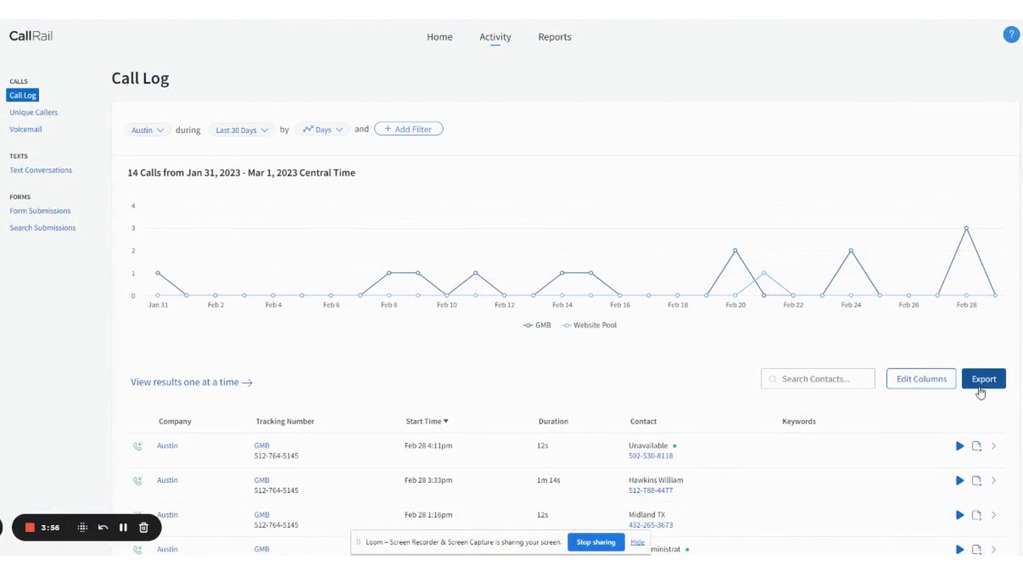
- Browse Austin's unique callers and voicemails, ending on Text Conversations with 6 conversations
{"action": "left_click", "coordinate": [47, 111]}
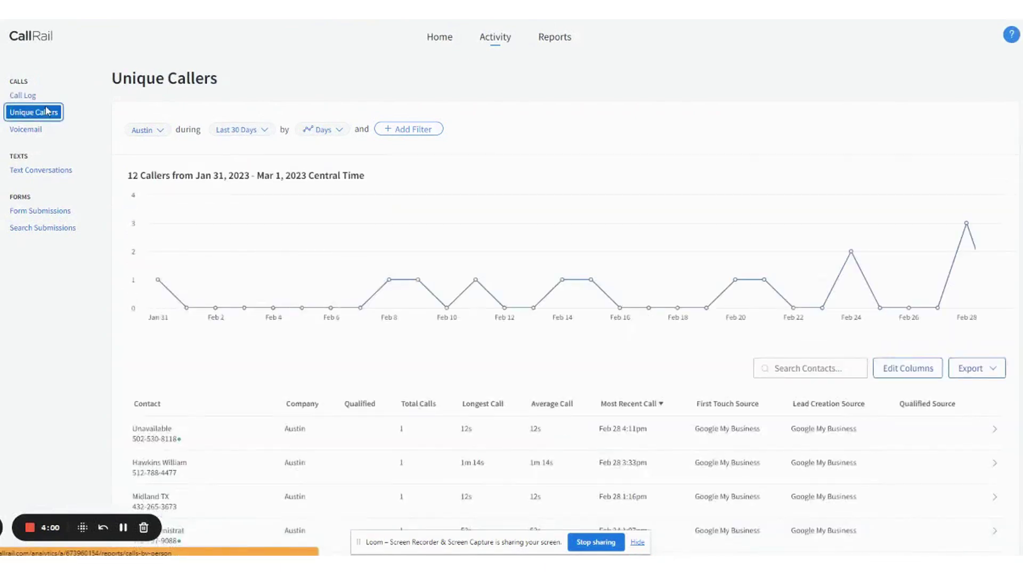
{"action": "scroll", "coordinate": [238, 284], "scroll_direction": "down", "scroll_amount": 6}
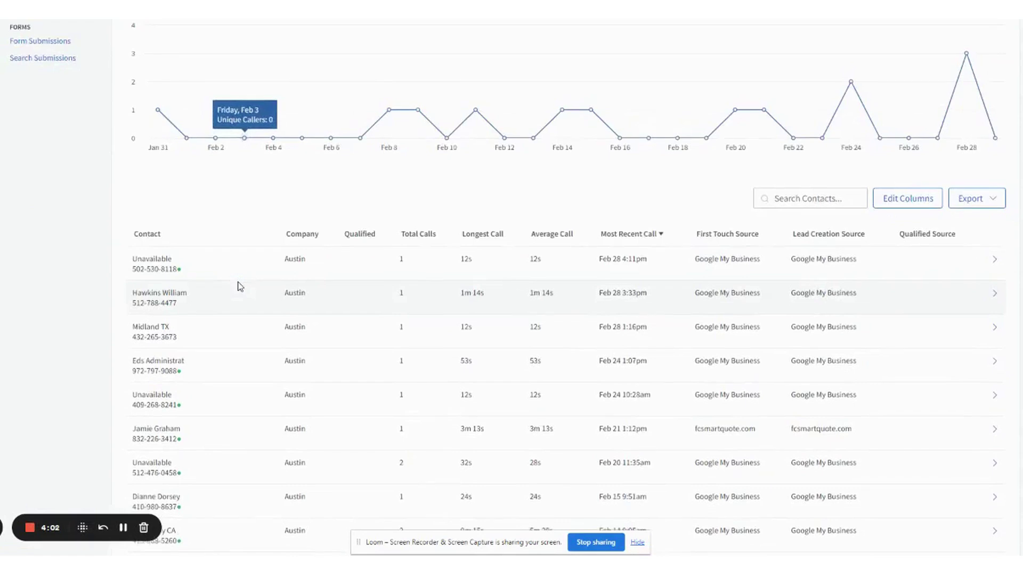
{"action": "scroll", "coordinate": [243, 277], "scroll_direction": "up", "scroll_amount": 6}
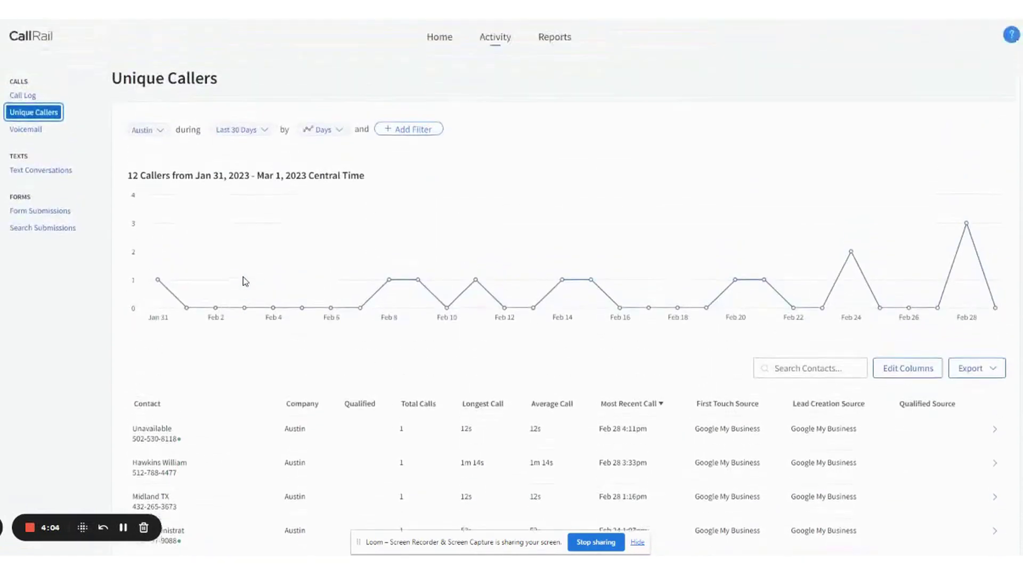
{"action": "scroll", "coordinate": [37, 183], "scroll_direction": "down", "scroll_amount": 1}
{"action": "left_click", "coordinate": [27, 71]}
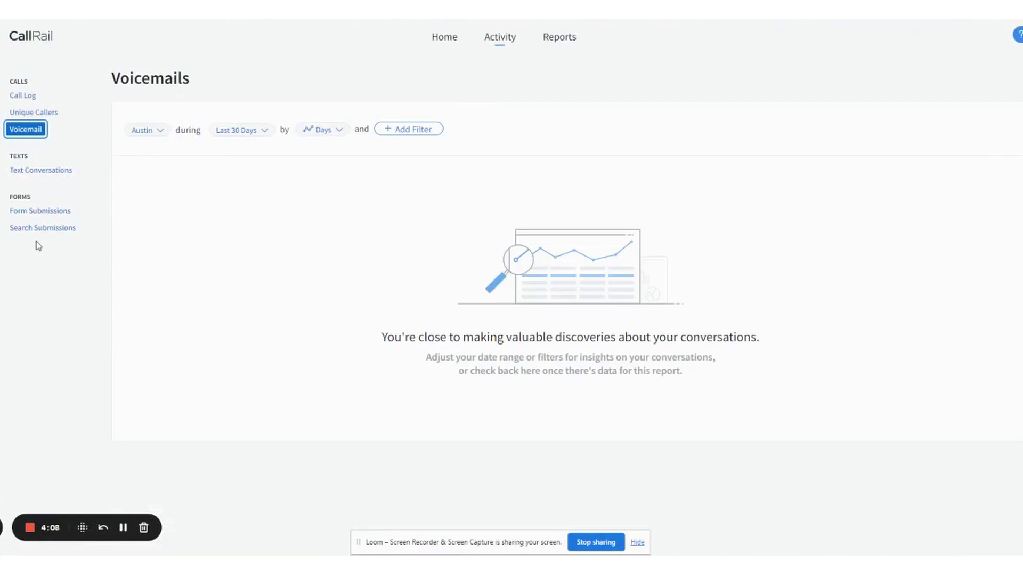
{"action": "left_click", "coordinate": [53, 170]}
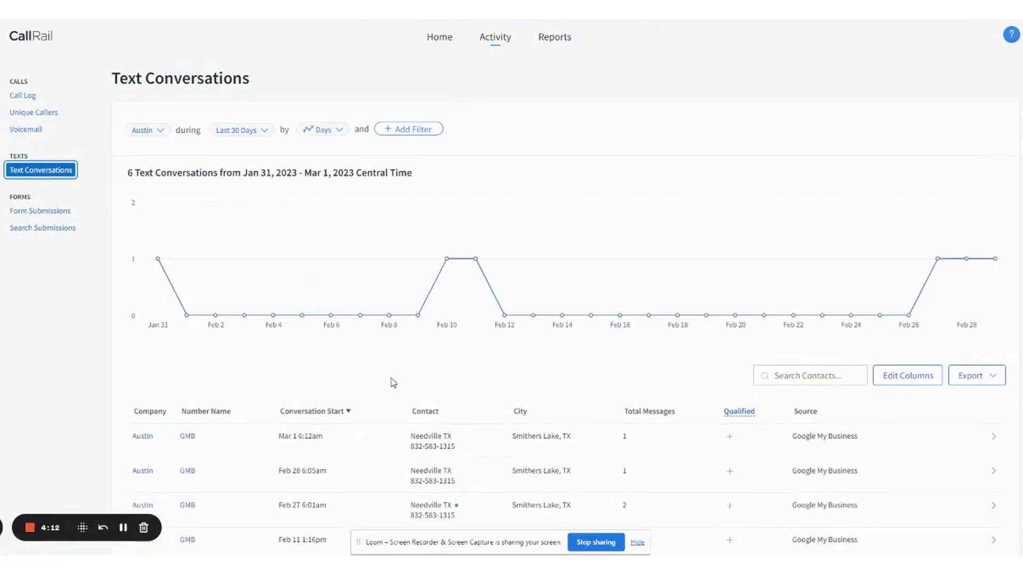
{"action": "scroll", "coordinate": [399, 373], "scroll_direction": "down", "scroll_amount": 2}
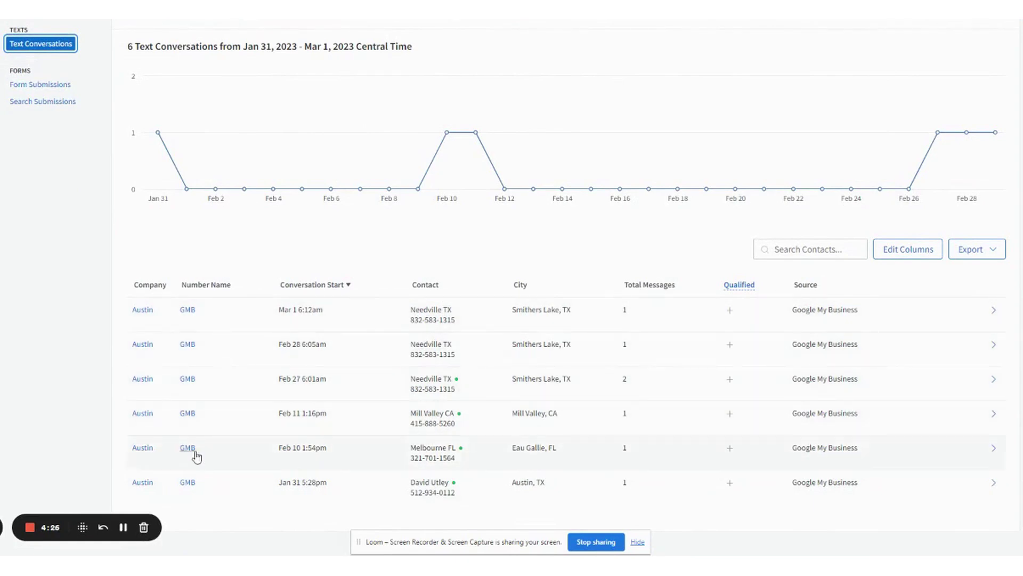
{"action": "scroll", "coordinate": [256, 310], "scroll_direction": "up", "scroll_amount": 3}
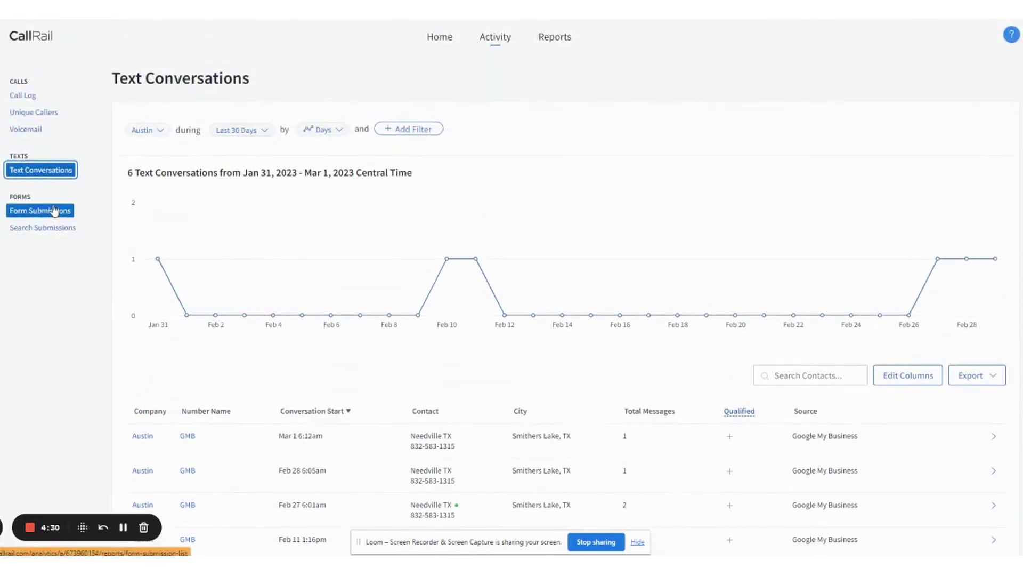
- Open Form Submissions and scroll through Austin's 8 forms from Jan 31 to Mar 1, 2023
{"action": "left_click", "coordinate": [55, 211]}
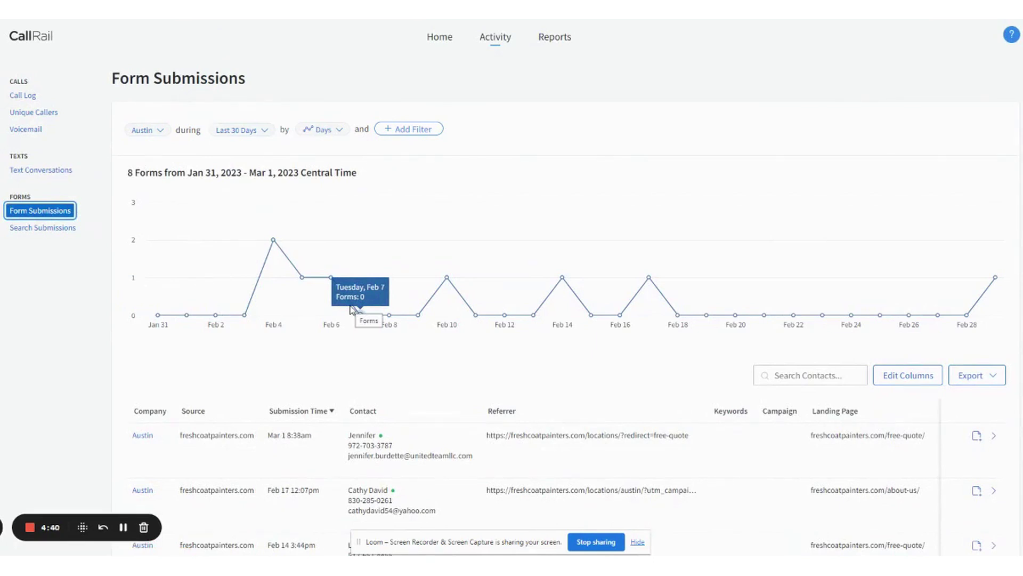
{"action": "scroll", "coordinate": [155, 247], "scroll_direction": "down", "scroll_amount": 3}
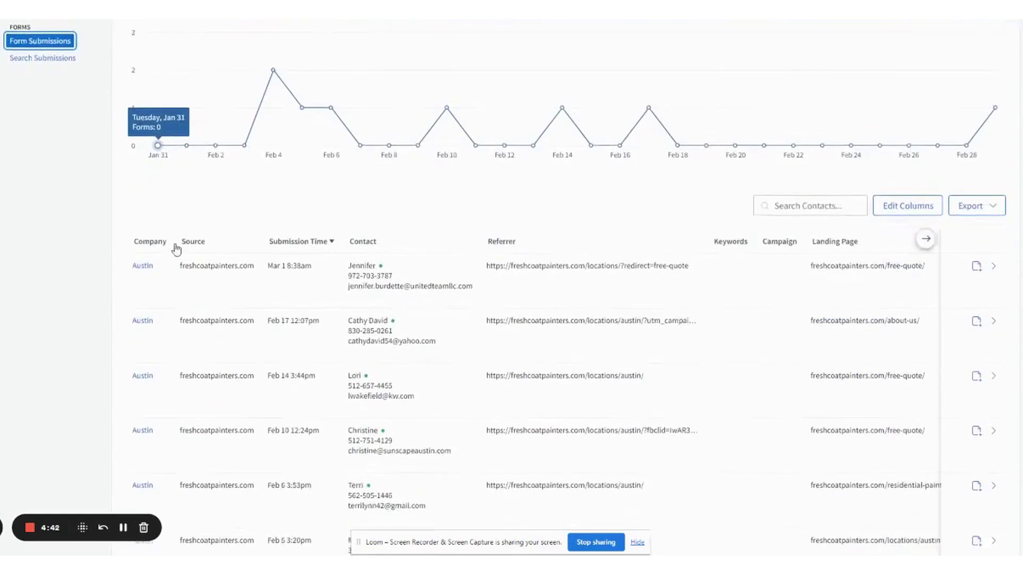
{"action": "scroll", "coordinate": [467, 249], "scroll_direction": "down", "scroll_amount": 4}
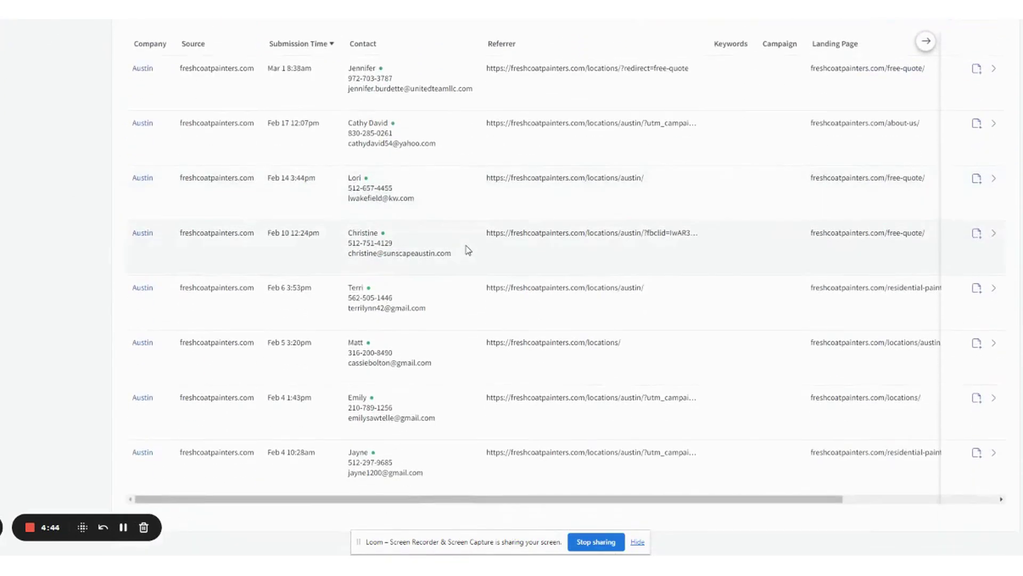
{"action": "scroll", "coordinate": [467, 249], "scroll_direction": "up", "scroll_amount": 5}
{"action": "scroll", "coordinate": [467, 253], "scroll_direction": "up", "scroll_amount": 2}
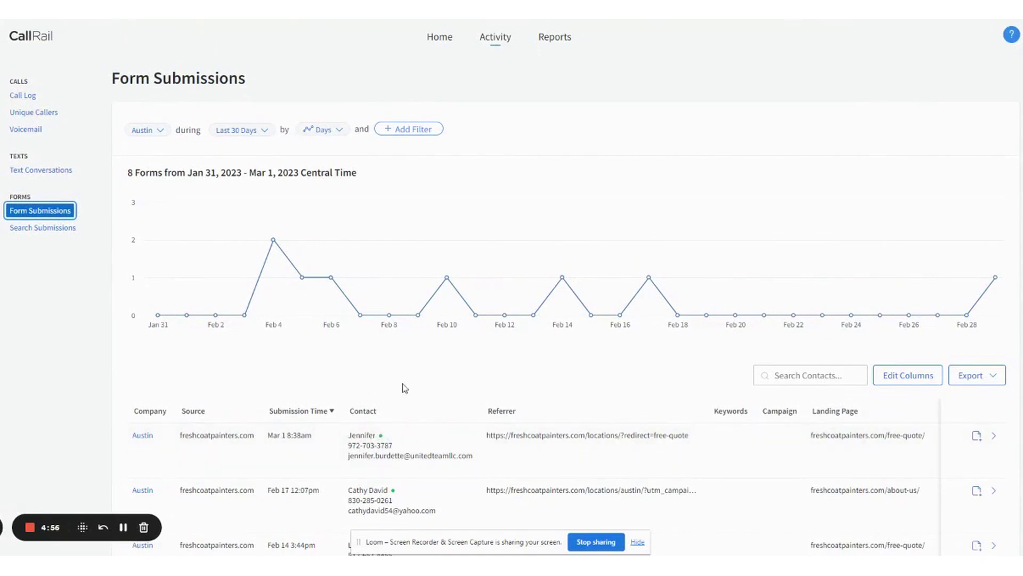
{"action": "mouse_move", "coordinate": [379, 443]}
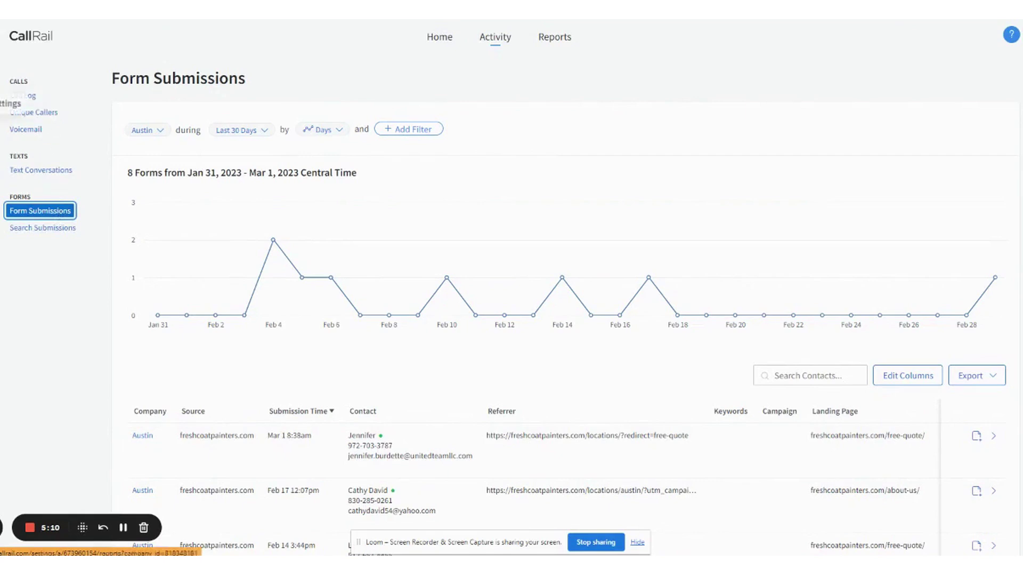
- From Home, open the Call attribution by source report: 13 Google My Business calls, 1 fcsmartquote.com
{"action": "left_click", "coordinate": [450, 39]}
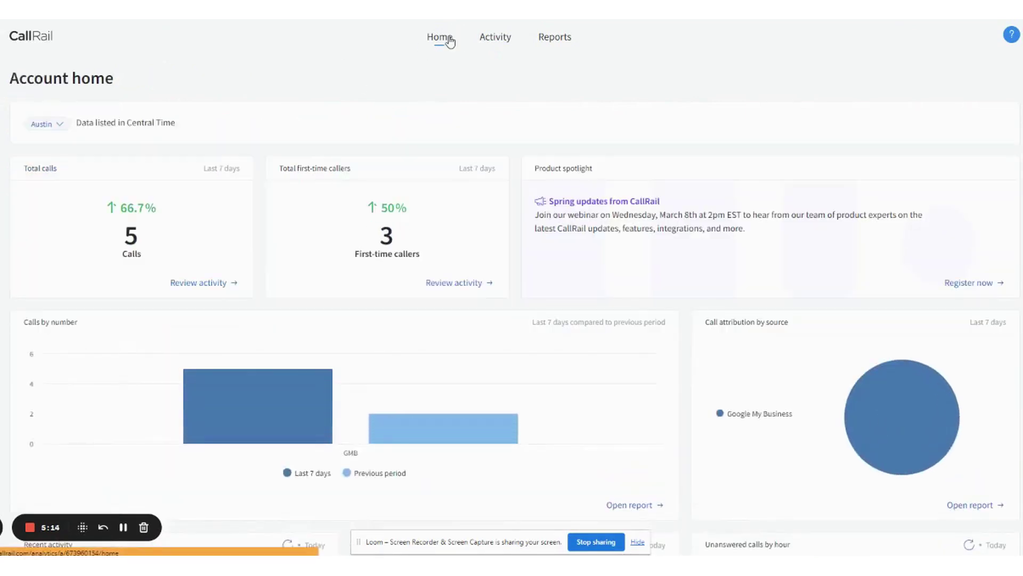
{"action": "scroll", "coordinate": [504, 304], "scroll_direction": "down", "scroll_amount": 3}
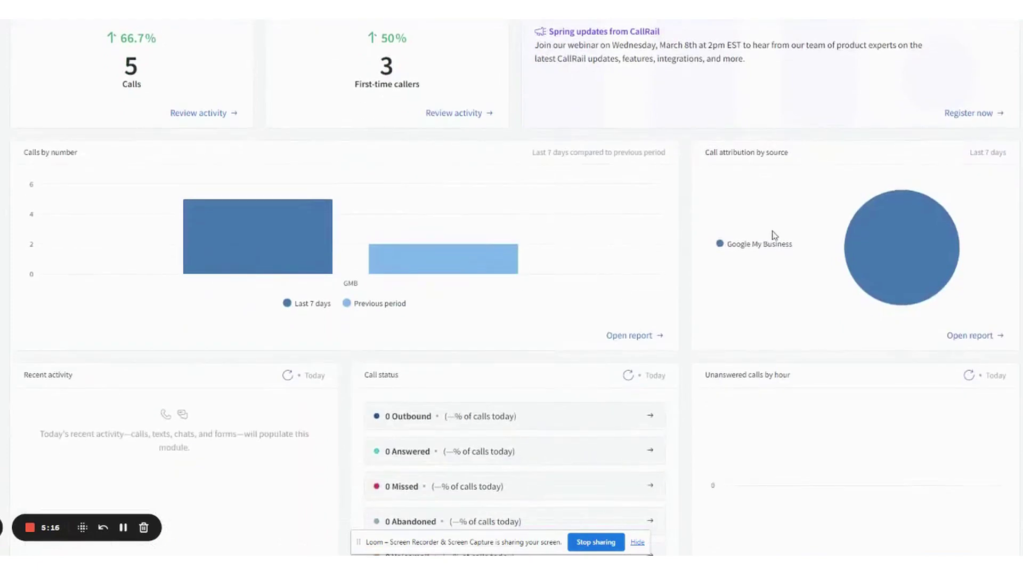
{"action": "left_click", "coordinate": [971, 336]}
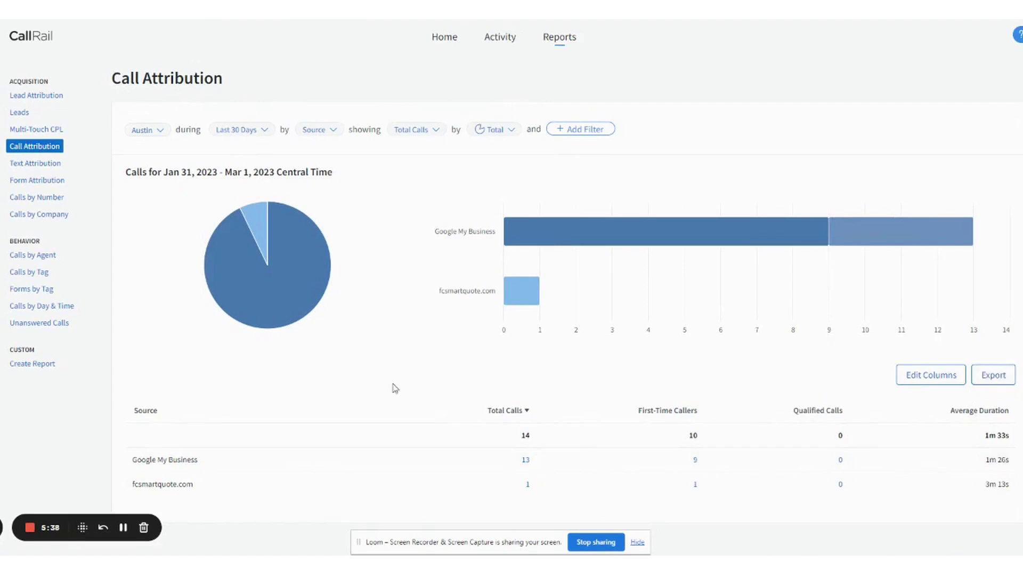
{"action": "mouse_move", "coordinate": [235, 285]}
- Return to Home and open the Total calls log, scrolling through Austin's 14 calls
{"action": "left_click", "coordinate": [441, 47]}
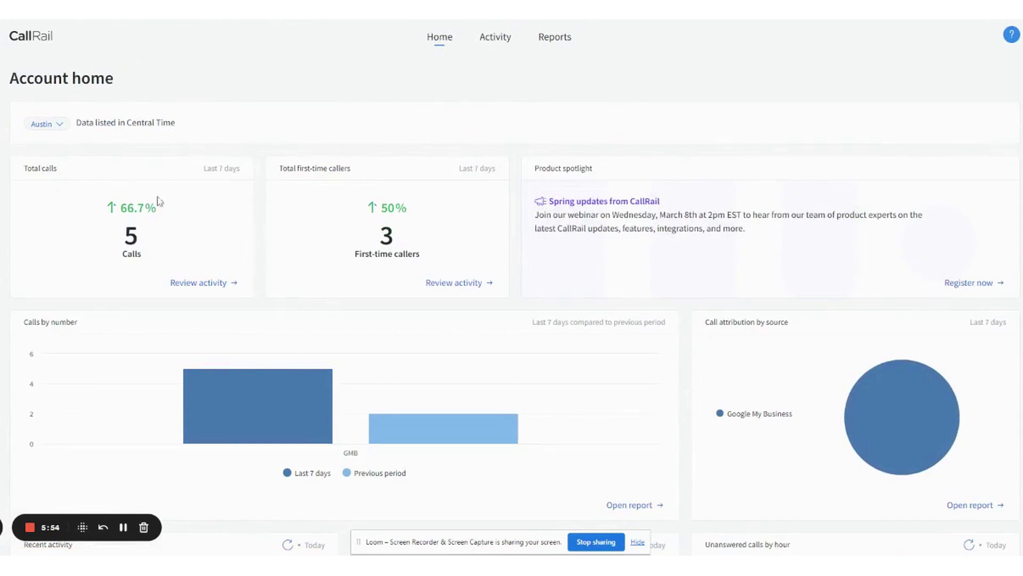
{"action": "left_click", "coordinate": [196, 287]}
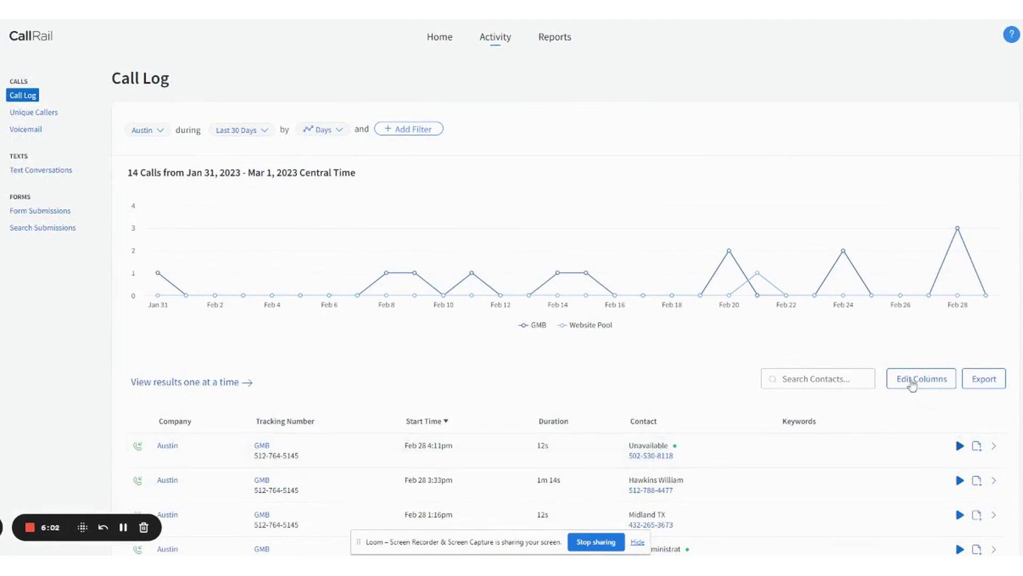
{"action": "scroll", "coordinate": [719, 439], "scroll_direction": "down", "scroll_amount": 4}
{"action": "scroll", "coordinate": [554, 408], "scroll_direction": "down", "scroll_amount": 3}
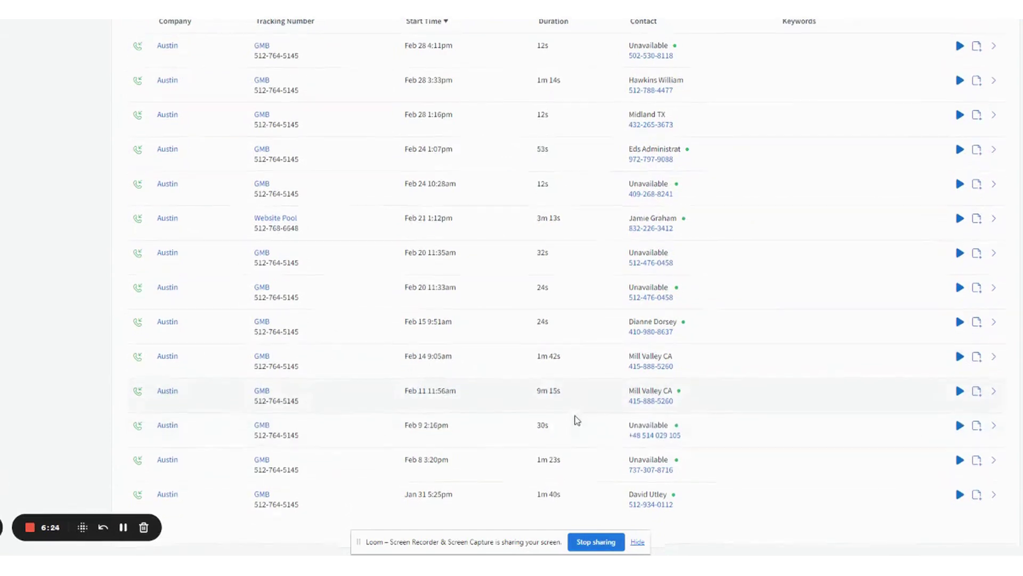
{"action": "scroll", "coordinate": [573, 418], "scroll_direction": "up", "scroll_amount": 6}
{"action": "scroll", "coordinate": [579, 418], "scroll_direction": "up", "scroll_amount": 2}
{"action": "mouse_move", "coordinate": [277, 277]}
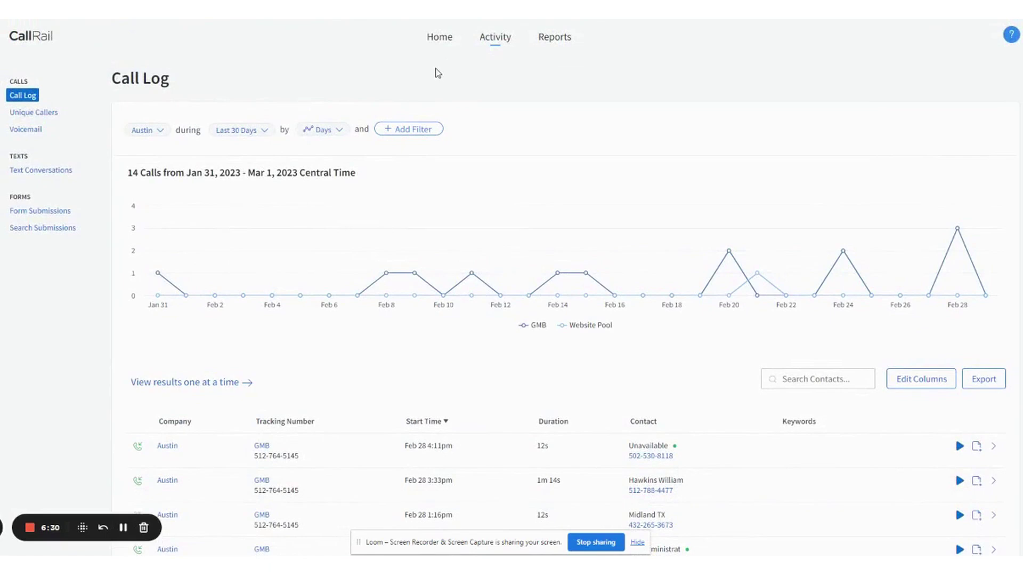
- Open Lead Attribution by Source: 20 leads, Google My Business 11, freshcoatpainters.com 8, fcsmartquote.com 1
{"action": "left_click", "coordinate": [547, 45]}
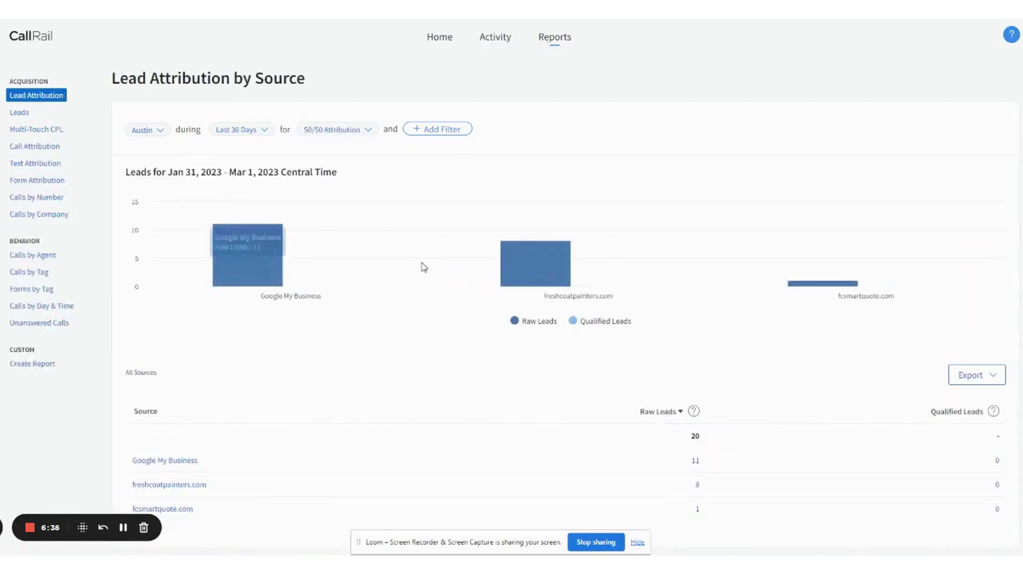
{"action": "scroll", "coordinate": [421, 267], "scroll_direction": "down", "scroll_amount": 1}
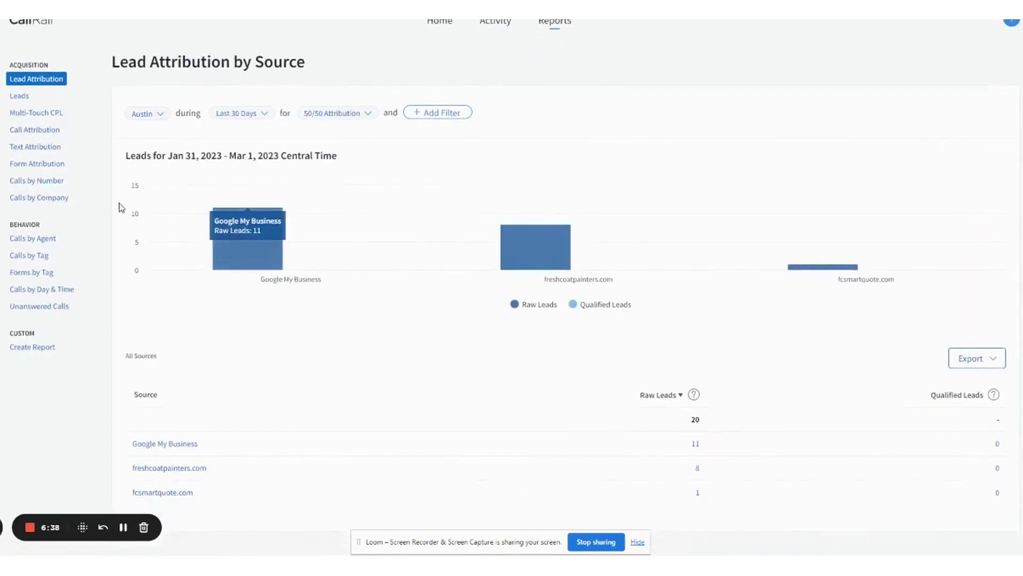
{"action": "scroll", "coordinate": [242, 218], "scroll_direction": "up", "scroll_amount": 1}
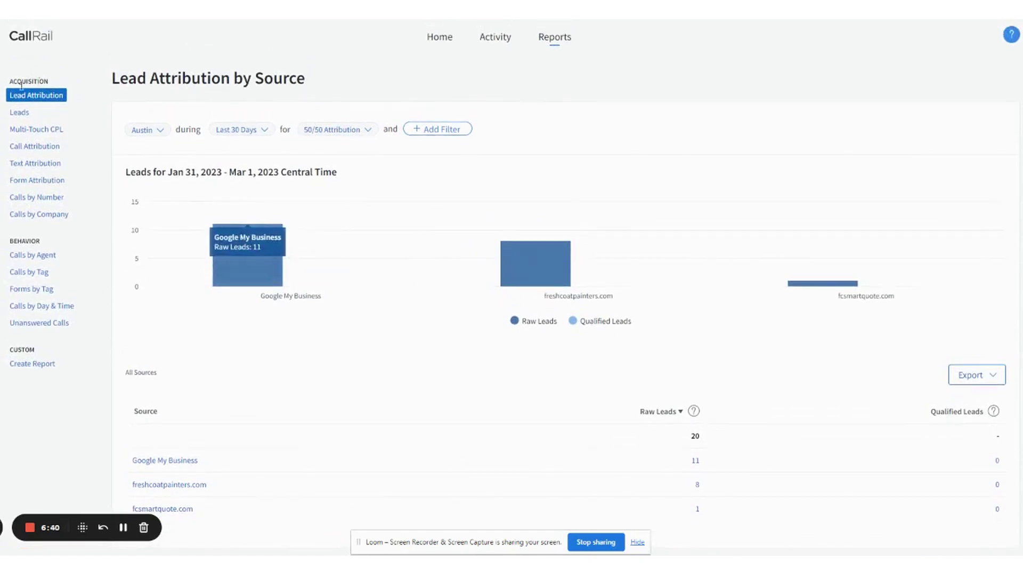